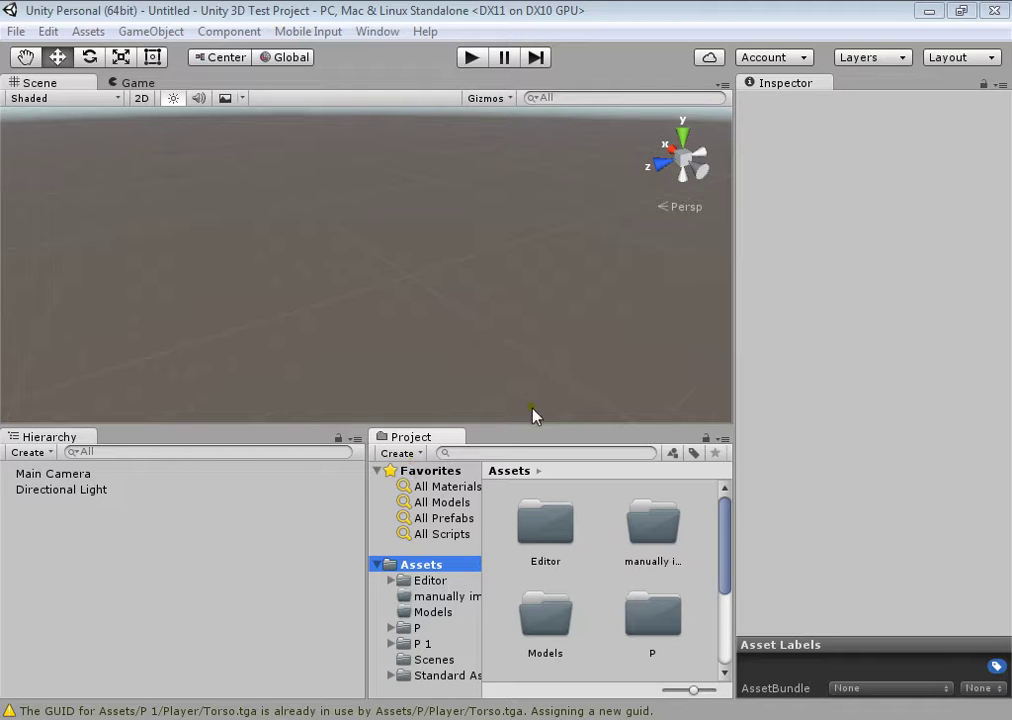
Minimize Unity to bring the Firefox Google home page to the front
left_click(925, 18)
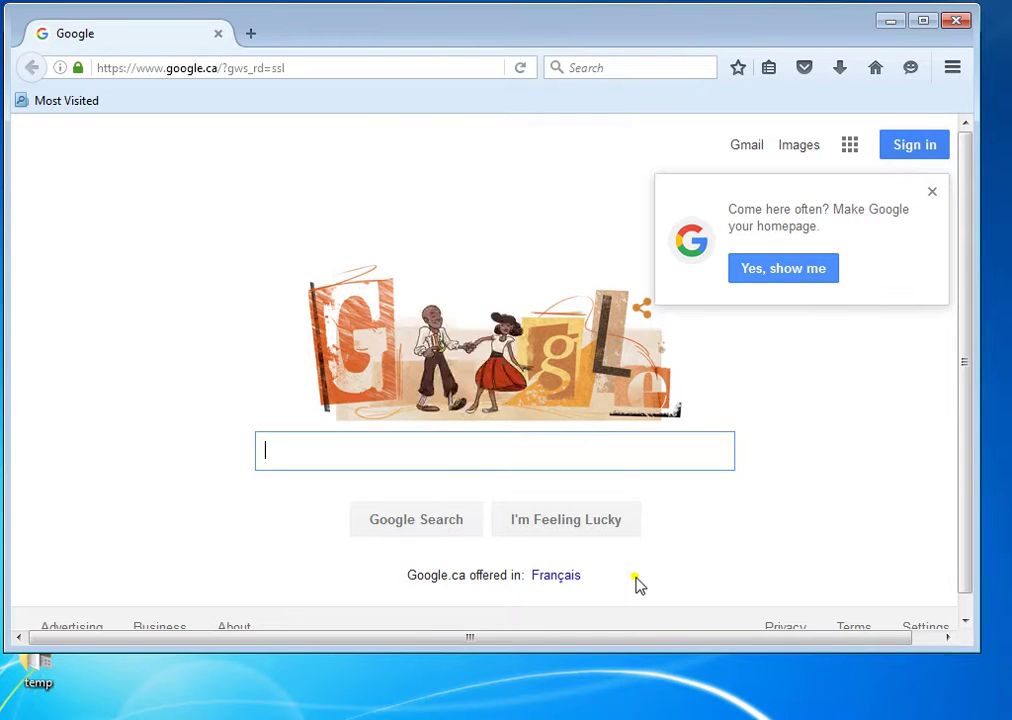
Show Google image results for 'grass texture', dismiss the homepage promo and bring up the settings gear
type("grass texture")
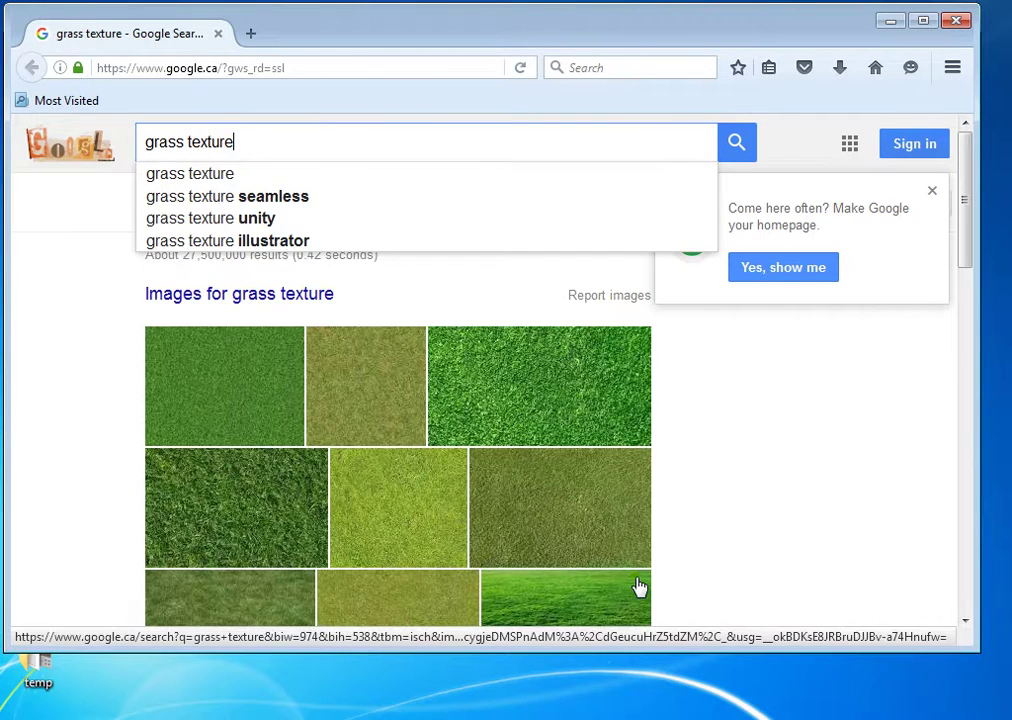
key("Return")
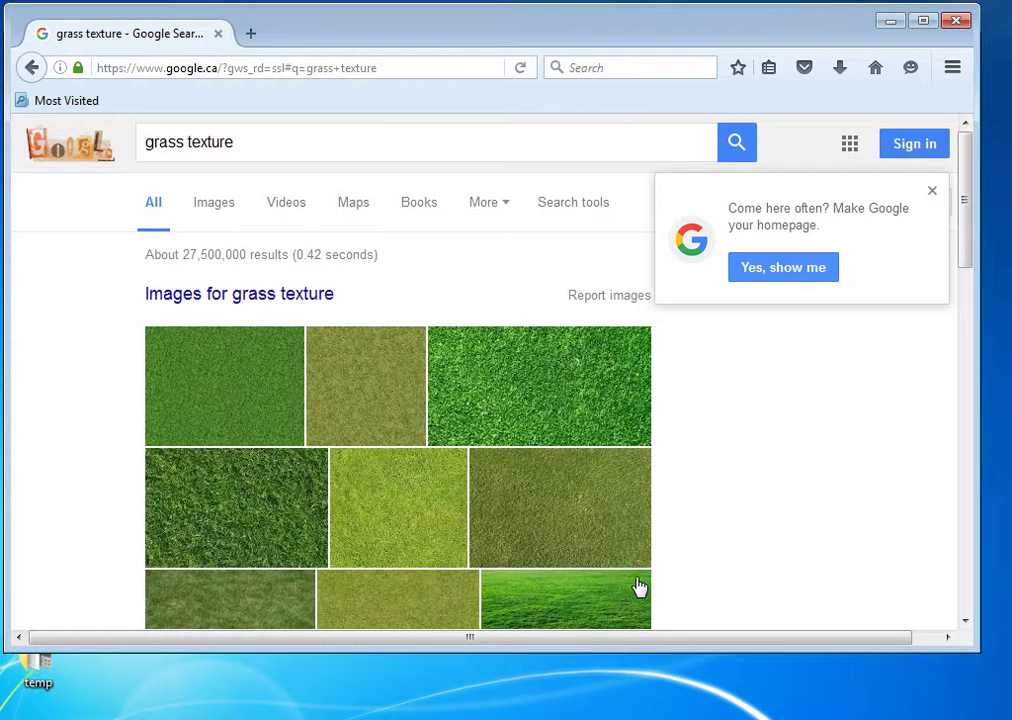
left_click(218, 212)
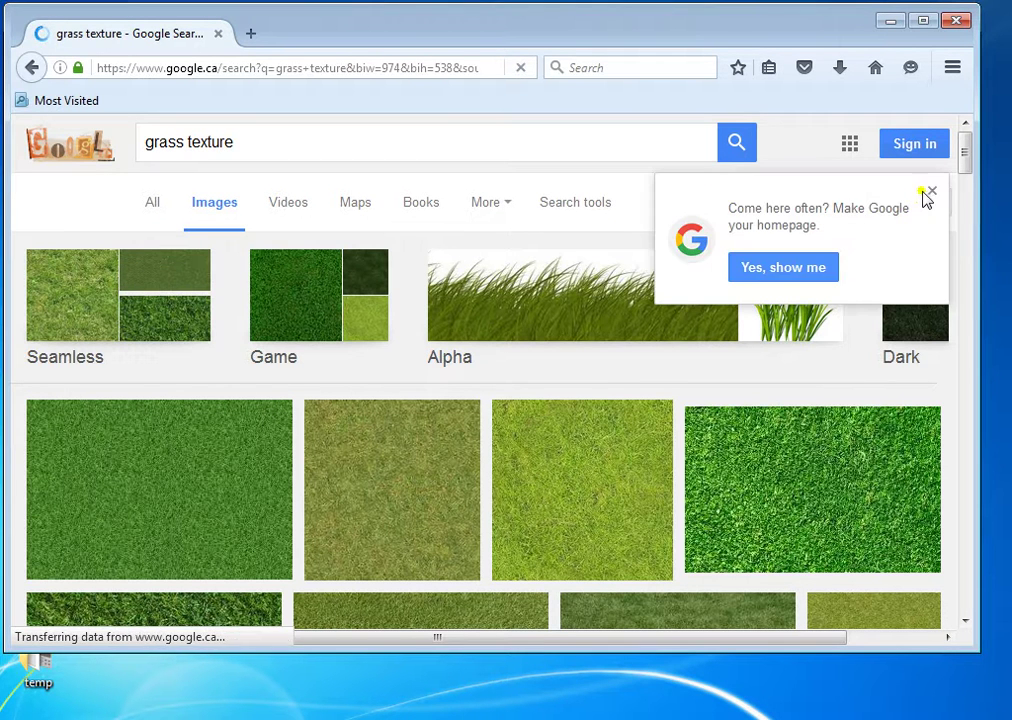
left_click(929, 192)
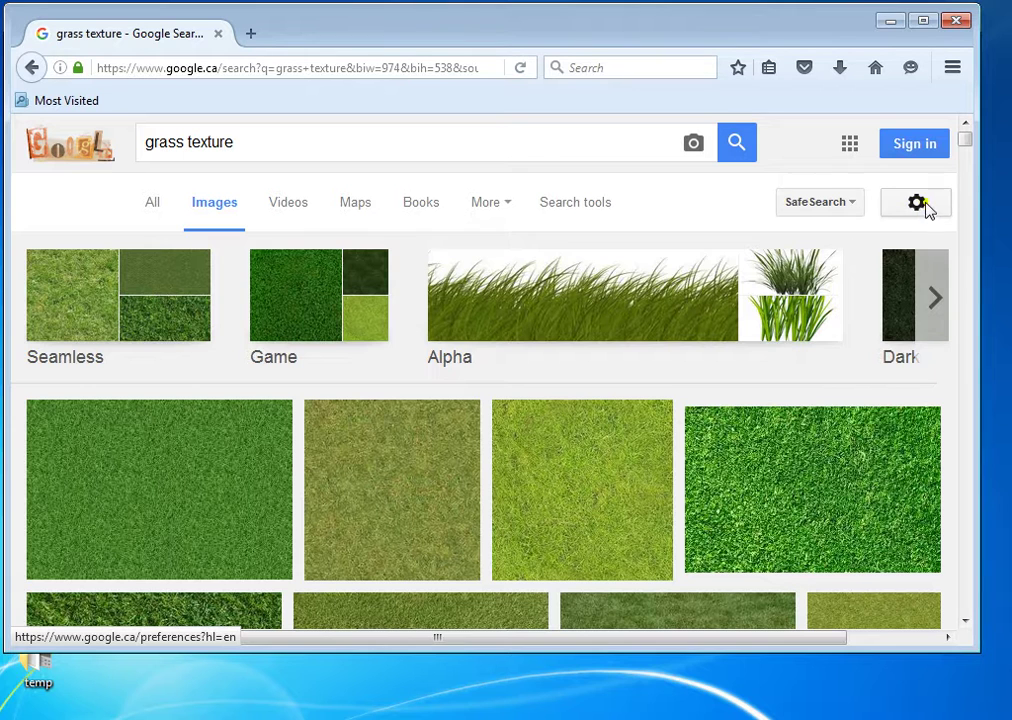
left_click(924, 206)
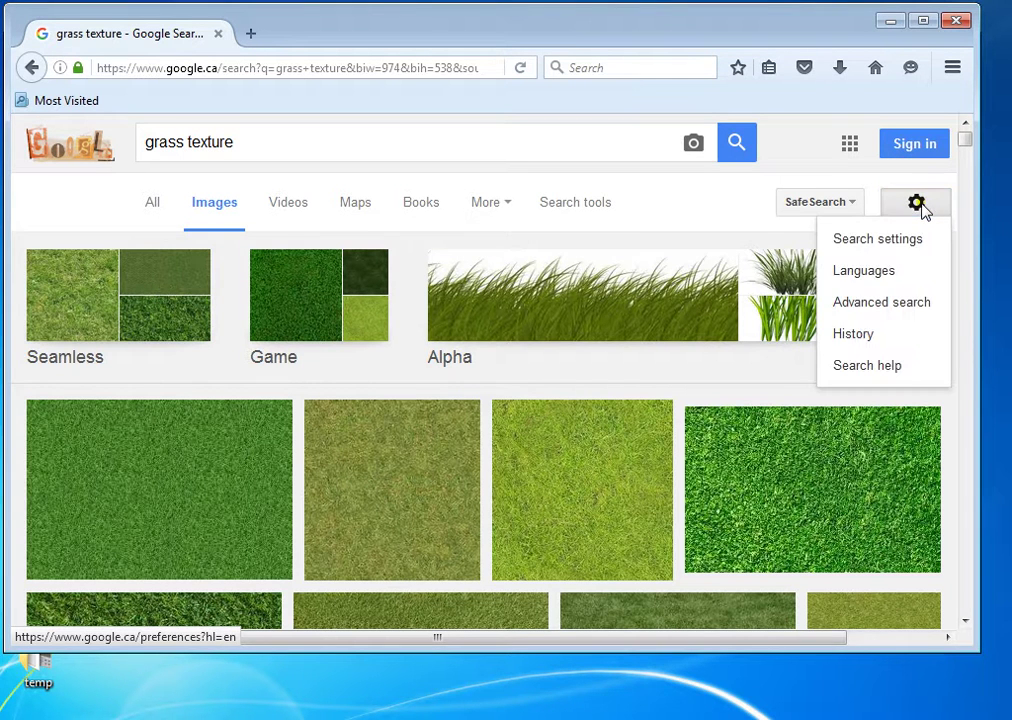
Rerun the grass texture search via Advanced Search with usage rights 'free to use, share or modify, even commercially'
left_click(880, 314)
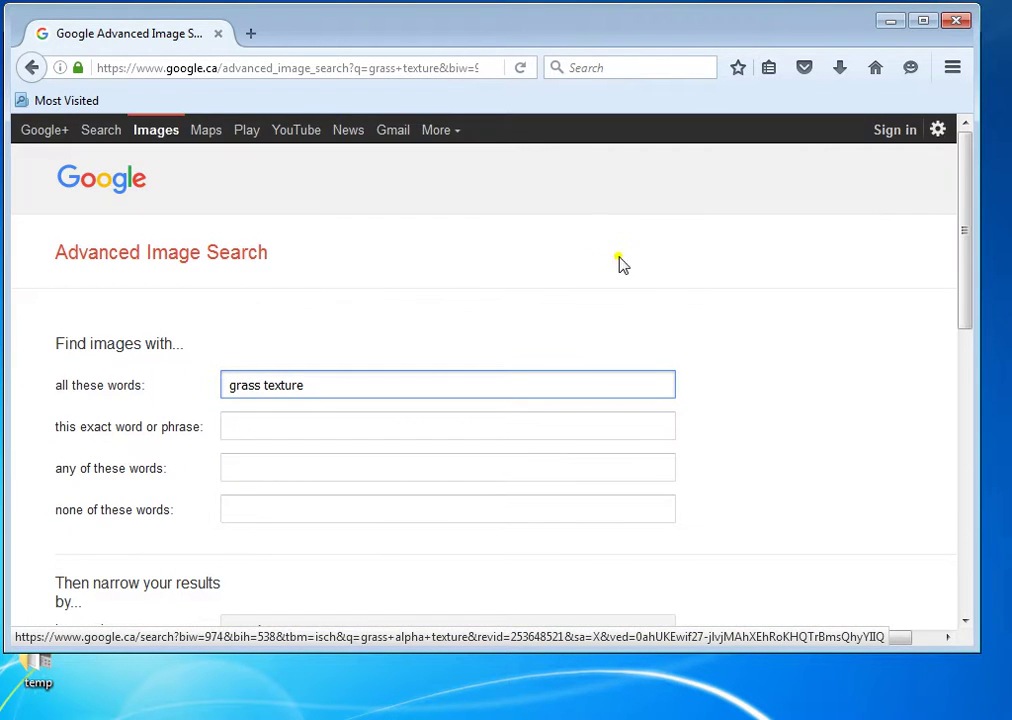
scroll(270, 316, "down", 2)
scroll(283, 289, "down", 5)
scroll(310, 253, "down", 5)
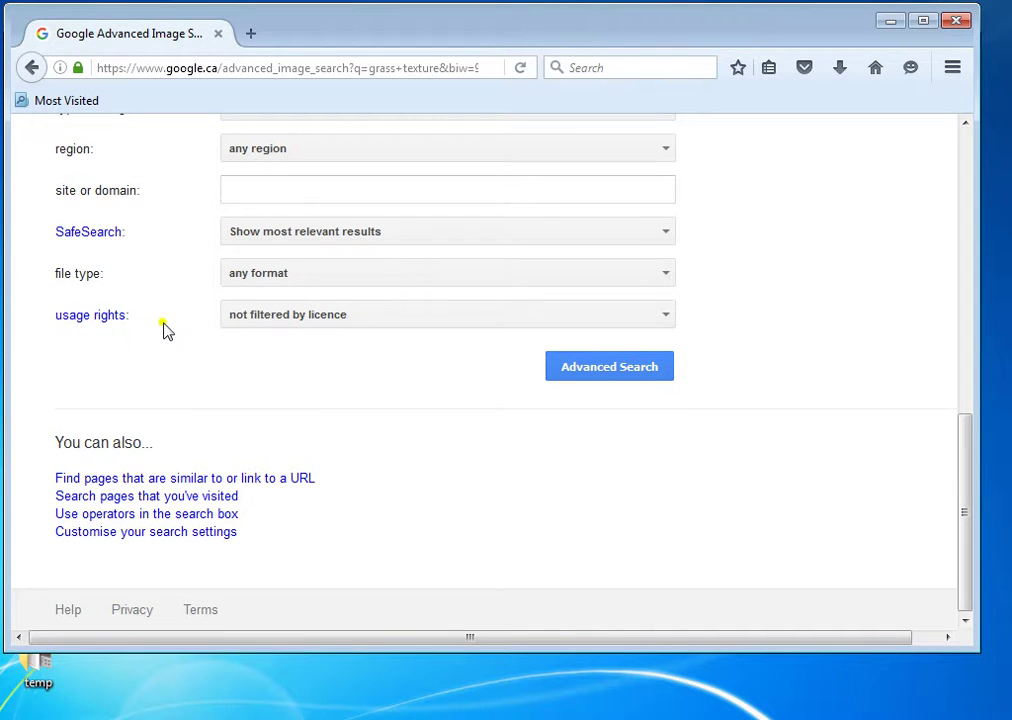
left_click(525, 324)
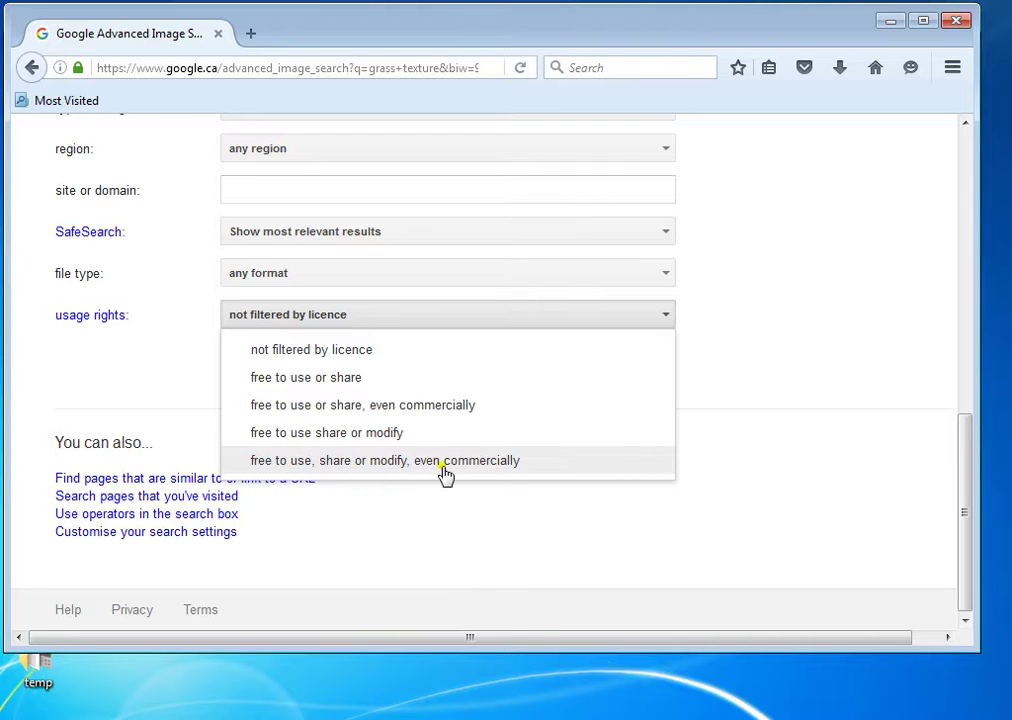
left_click(549, 470)
left_click(591, 379)
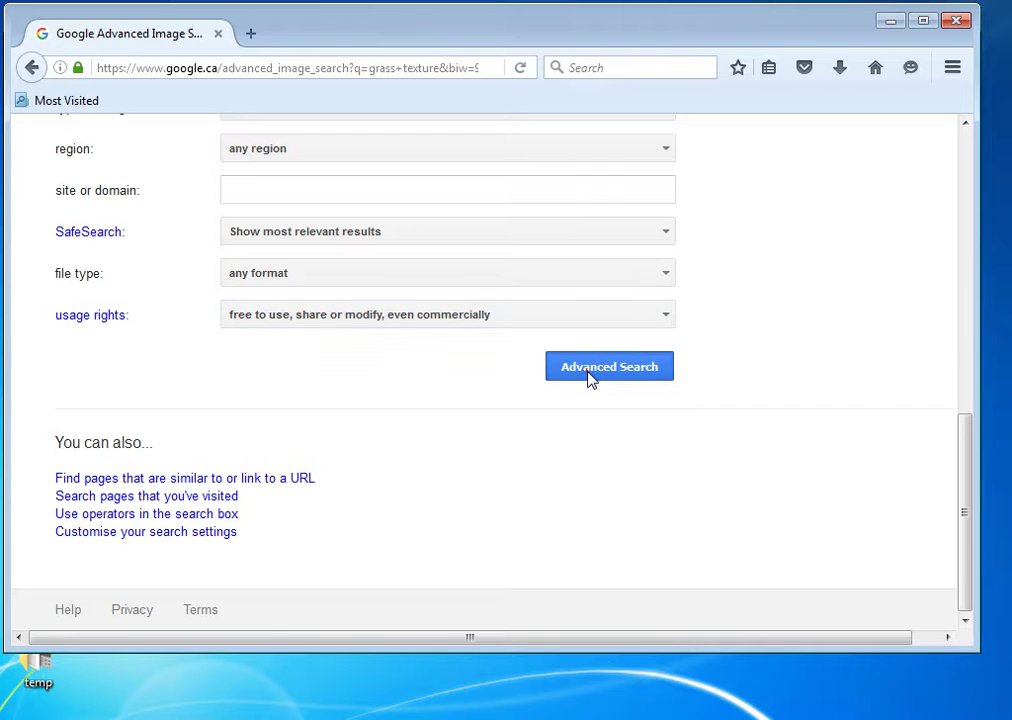
left_click(591, 377)
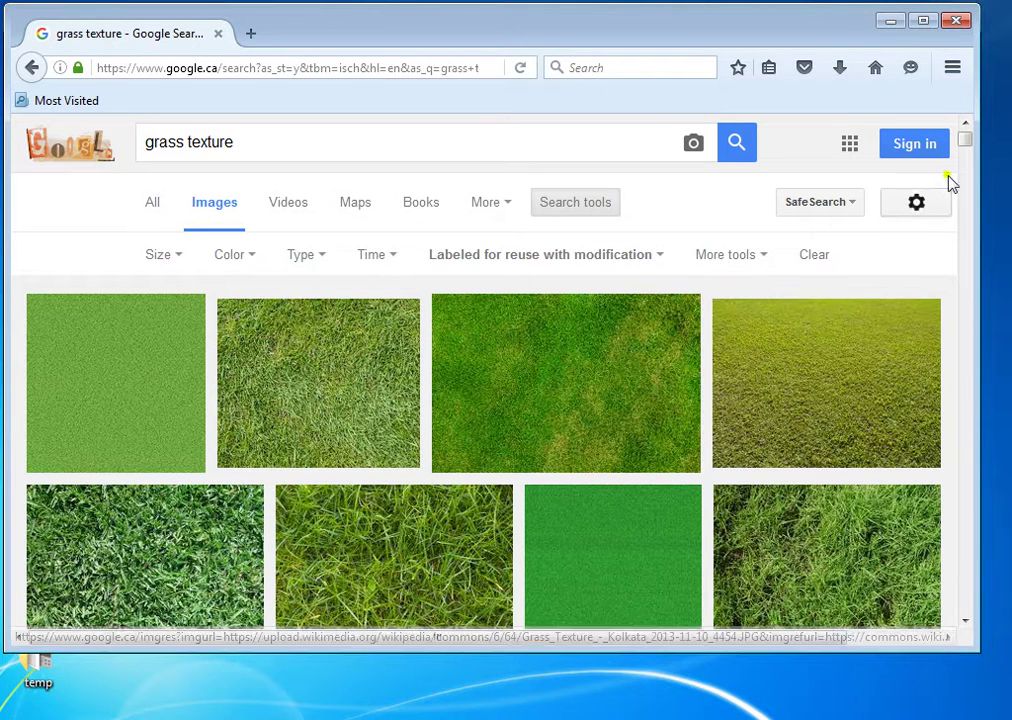
Browse the filtered results and preview the Flickr 'grass1' photo (2592 × 1944)
scroll(967, 146, "down", 2)
scroll(967, 149, "up", 2)
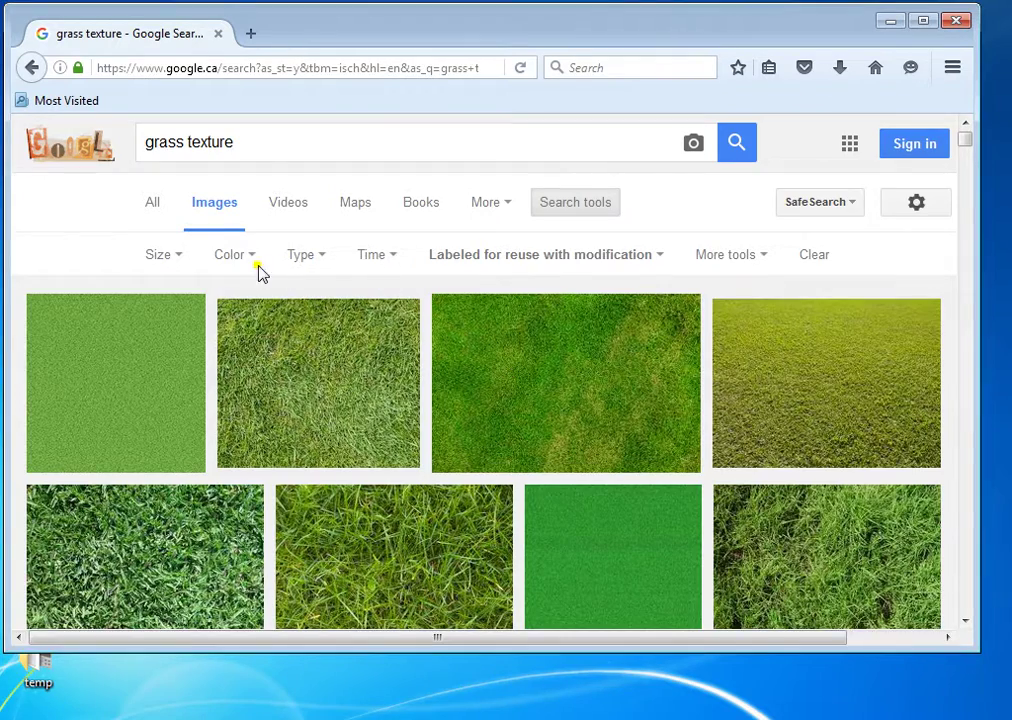
scroll(429, 316, "down", 2)
scroll(377, 237, "up", 2)
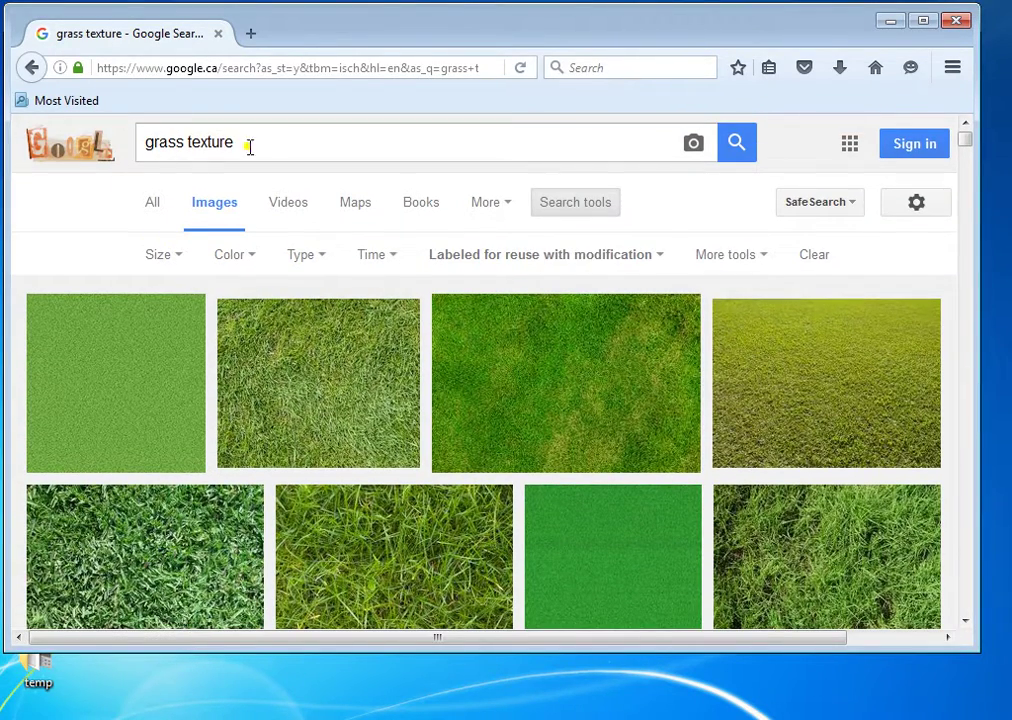
scroll(515, 409, "down", 2)
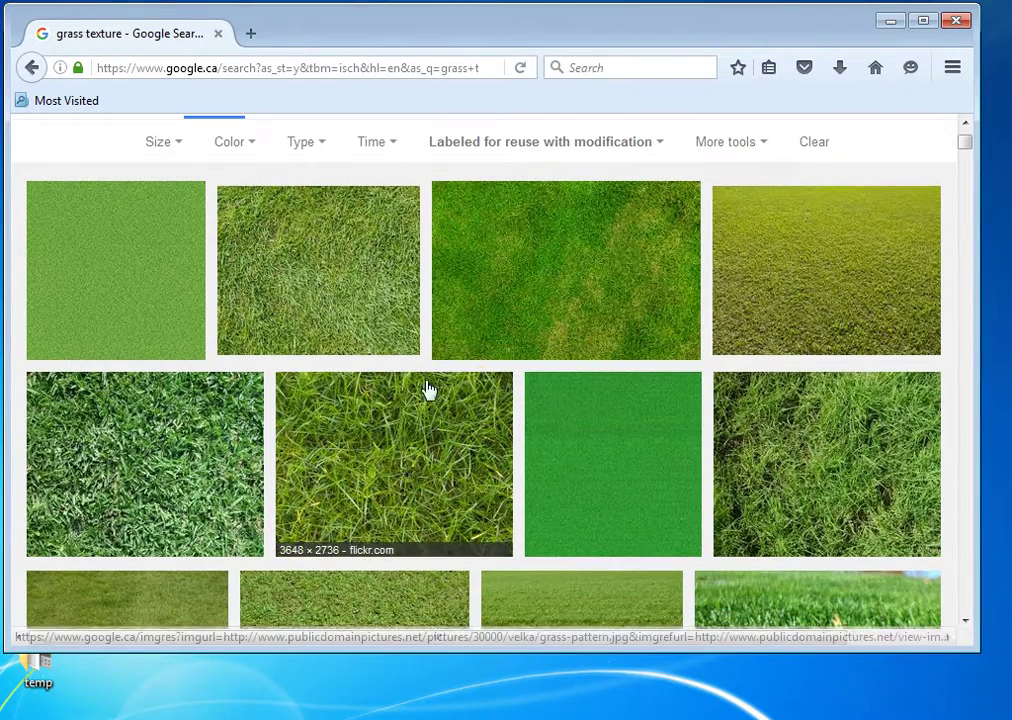
scroll(410, 395, "down", 2)
scroll(422, 388, "down", 3)
scroll(429, 350, "down", 1)
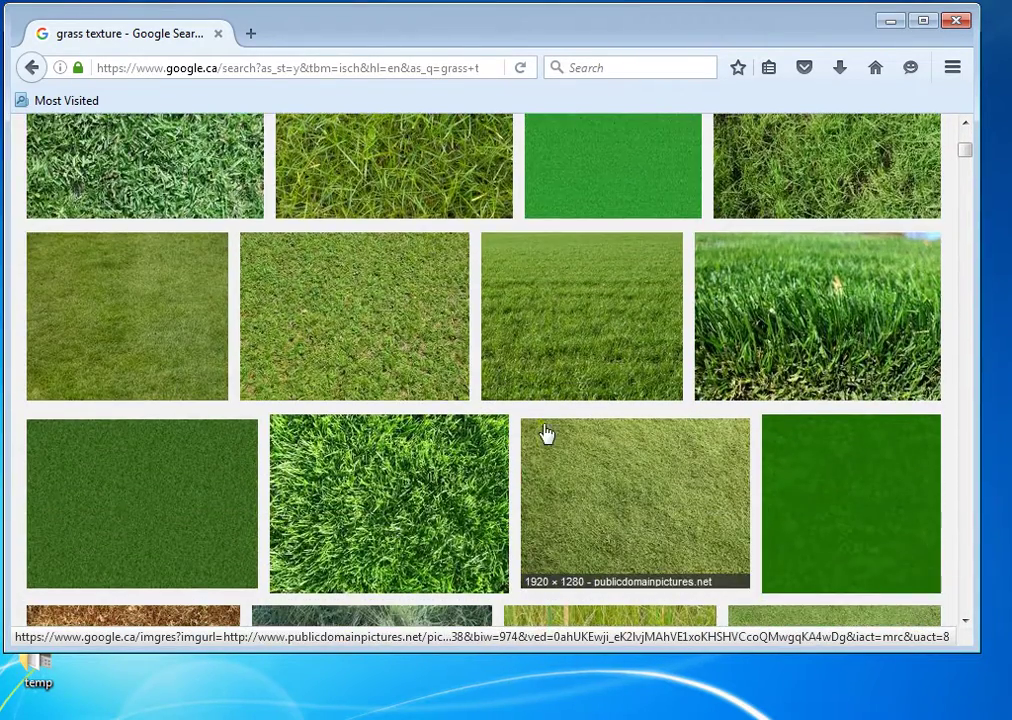
scroll(527, 423, "down", 2)
scroll(680, 390, "down", 1)
scroll(605, 370, "down", 3)
scroll(350, 365, "down", 2)
scroll(365, 395, "down", 4)
scroll(366, 377, "down", 3)
scroll(366, 357, "down", 1)
scroll(373, 357, "down", 2)
scroll(425, 360, "down", 1)
scroll(430, 360, "down", 2)
scroll(465, 345, "down", 1)
scroll(535, 357, "down", 1)
scroll(497, 357, "down", 1)
scroll(497, 355, "down", 1)
scroll(495, 354, "up", 1)
scroll(542, 400, "up", 3)
scroll(634, 457, "up", 2)
scroll(548, 445, "up", 1)
scroll(404, 518, "up", 3)
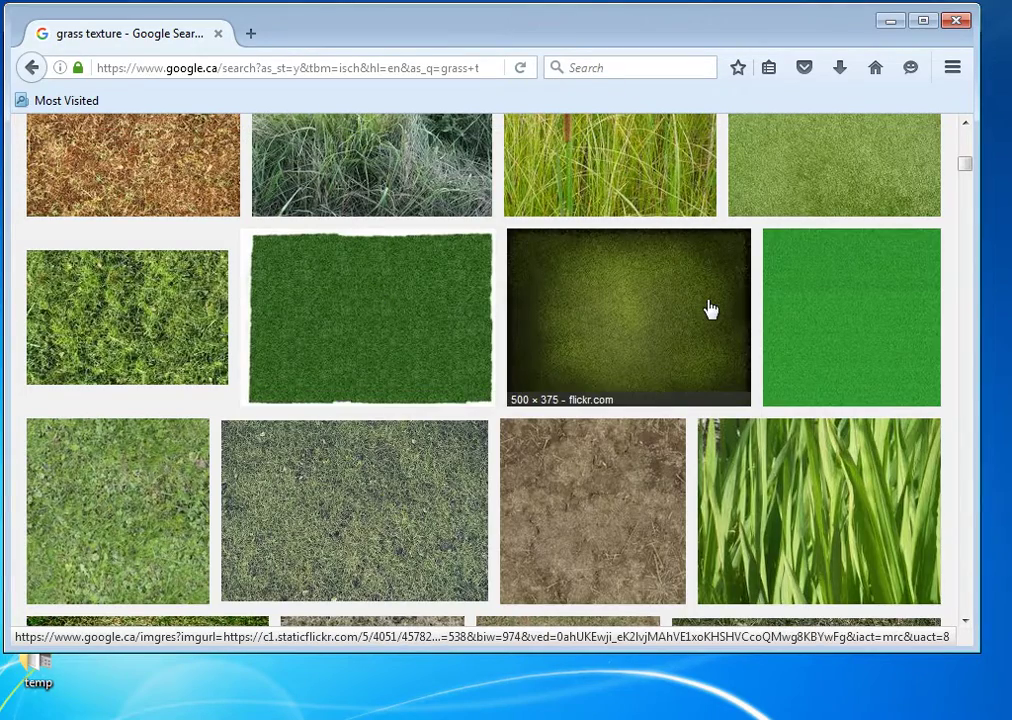
scroll(712, 330, "up", 3)
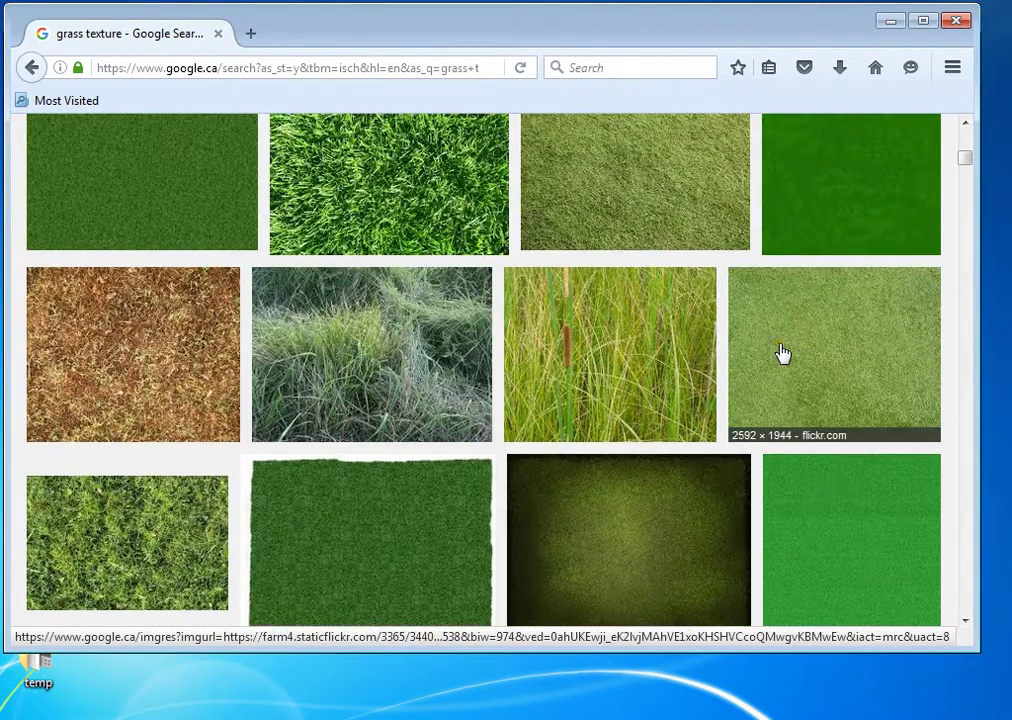
left_click(783, 354)
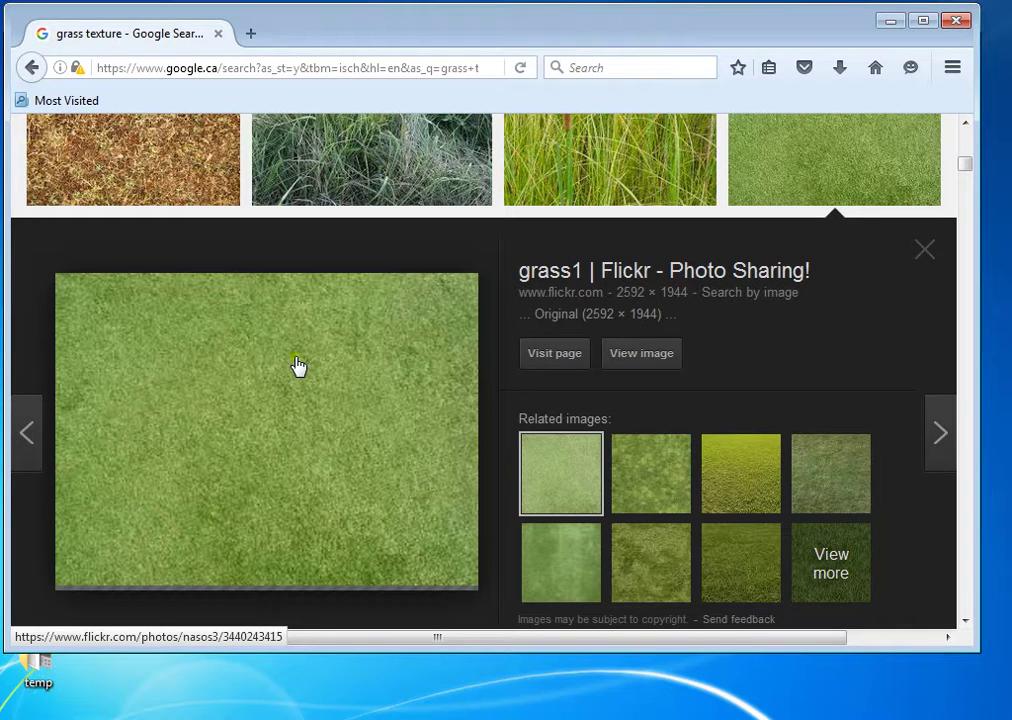
Save the grass image to the Desktop as 'grass texture type.jpg', then minimize Firefox
right_click(228, 378)
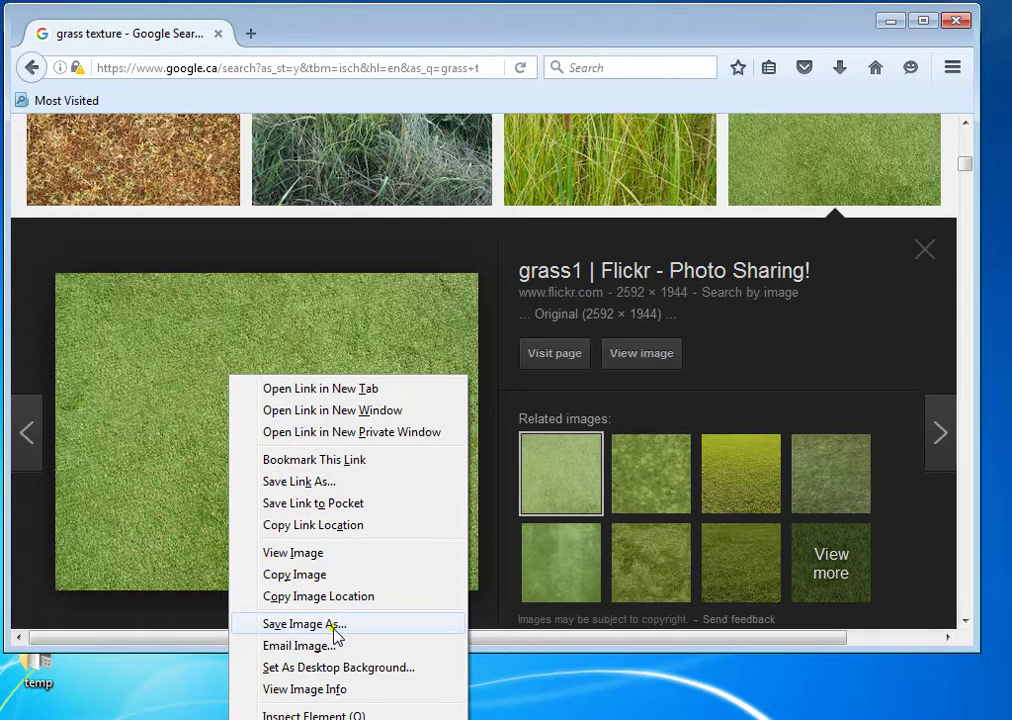
left_click(336, 625)
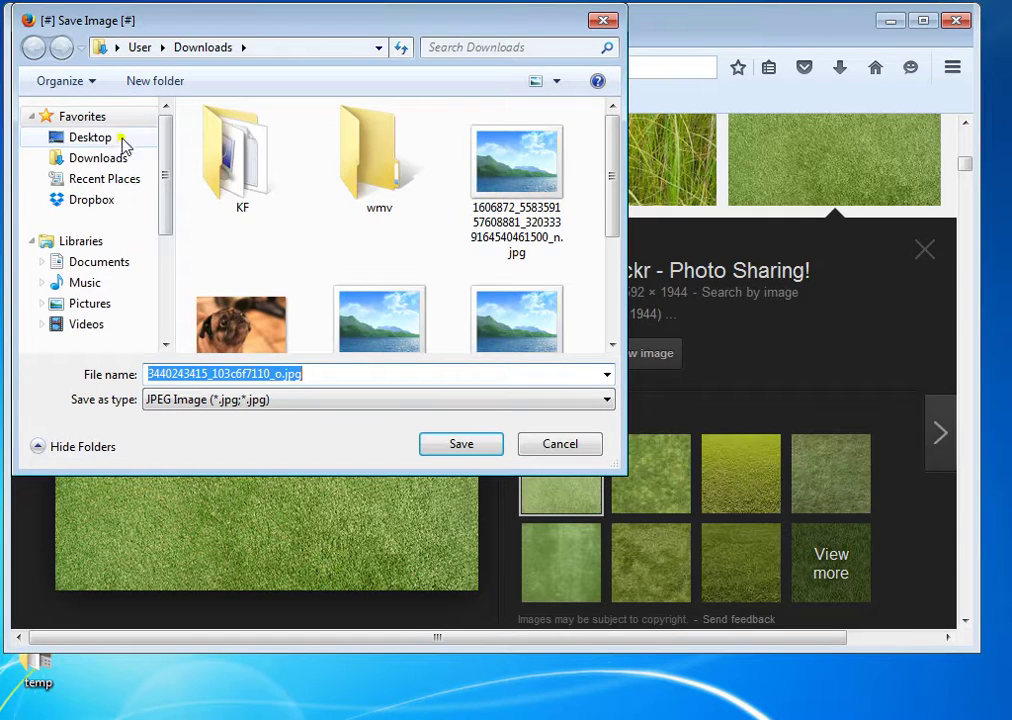
left_click(113, 142)
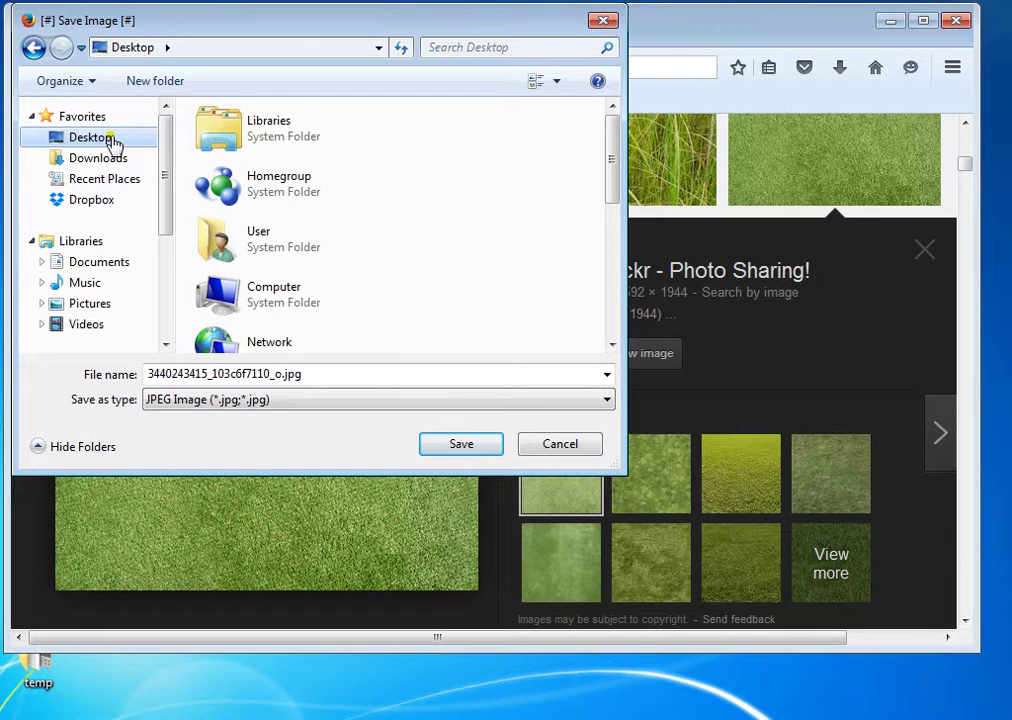
left_click(301, 374)
left_click(303, 374)
left_click_drag(314, 373, 133, 366)
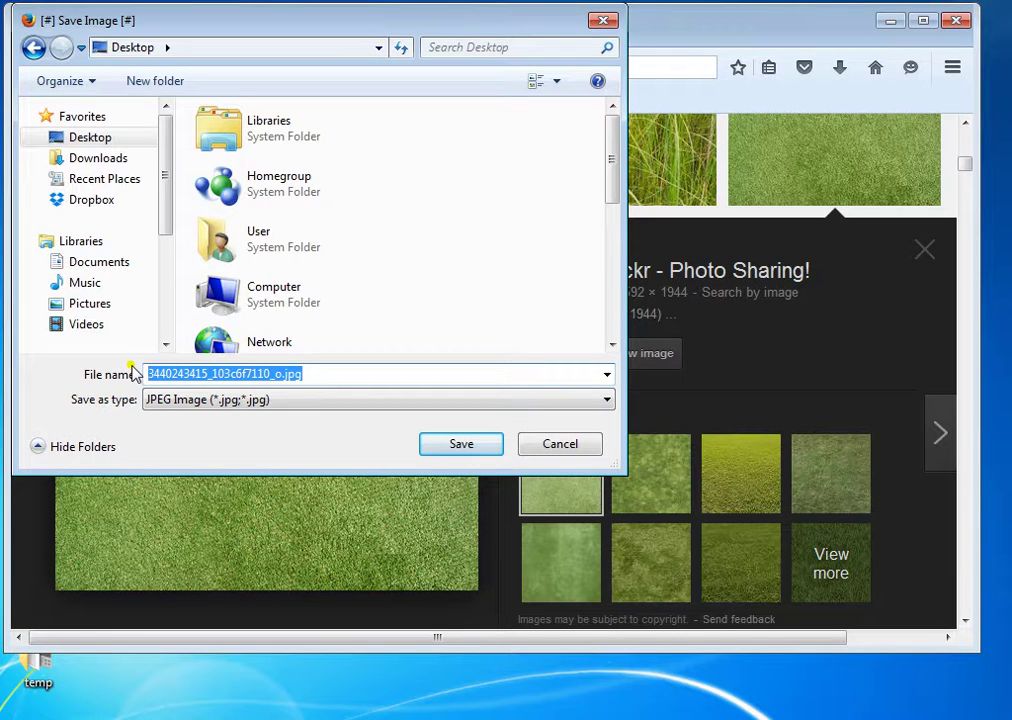
type("grass texture type")
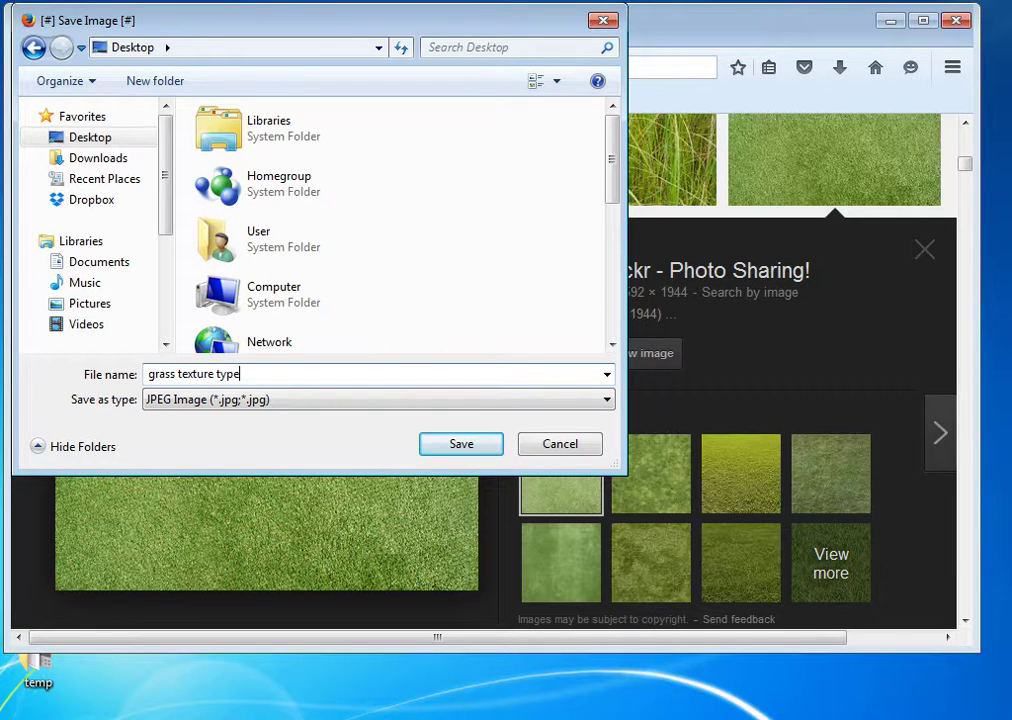
left_click(462, 444)
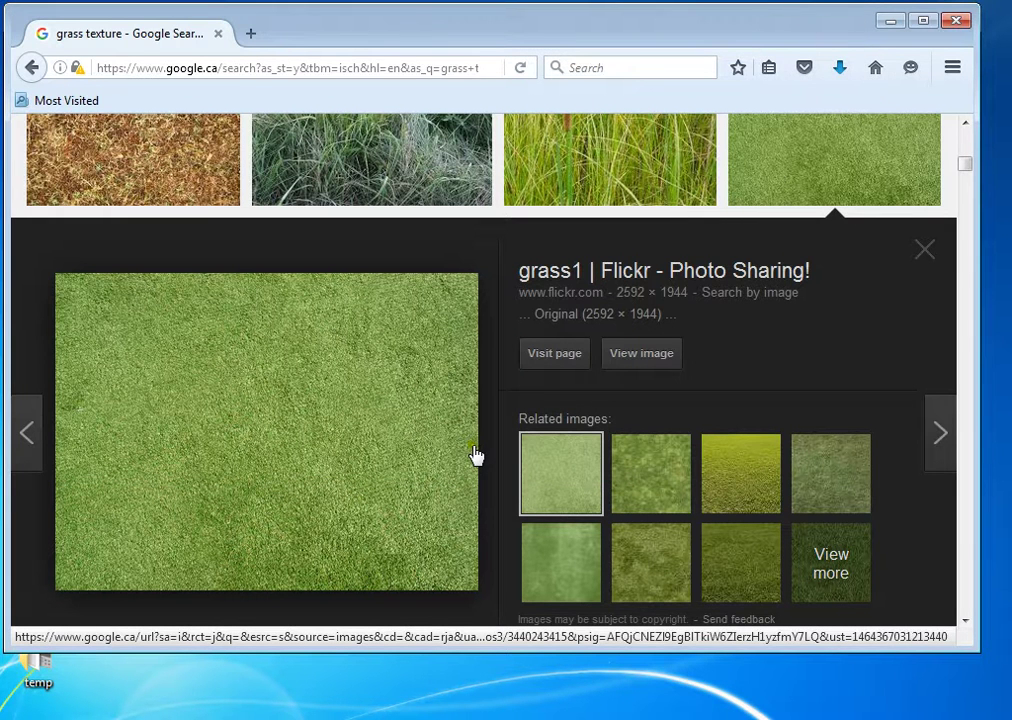
left_click(890, 20)
Refresh the desktop and position the Unity window beside the saved grass image
right_click(344, 302)
left_click(377, 350)
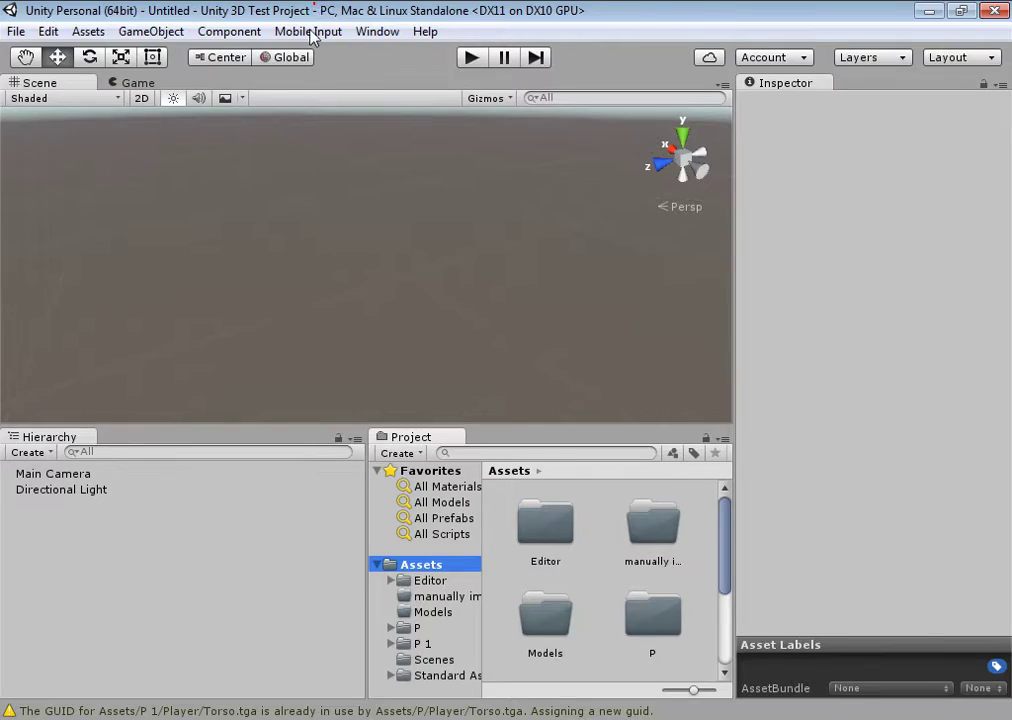
left_click_drag(312, 10, 413, 8)
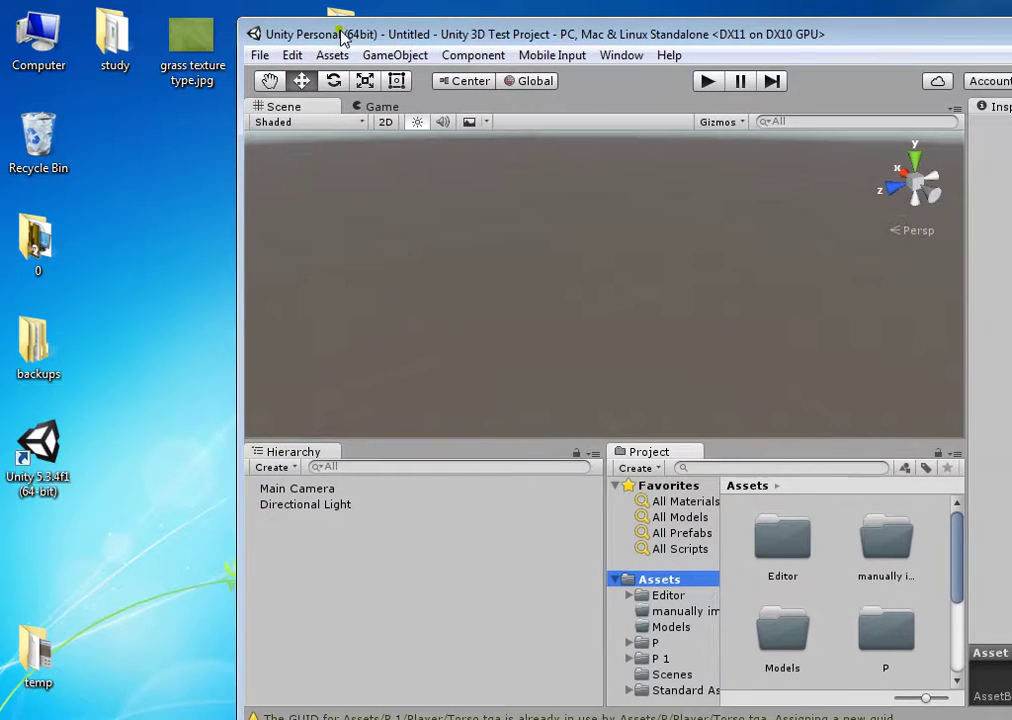
left_click_drag(413, 8, 354, 60)
left_click_drag(197, 42, 843, 643)
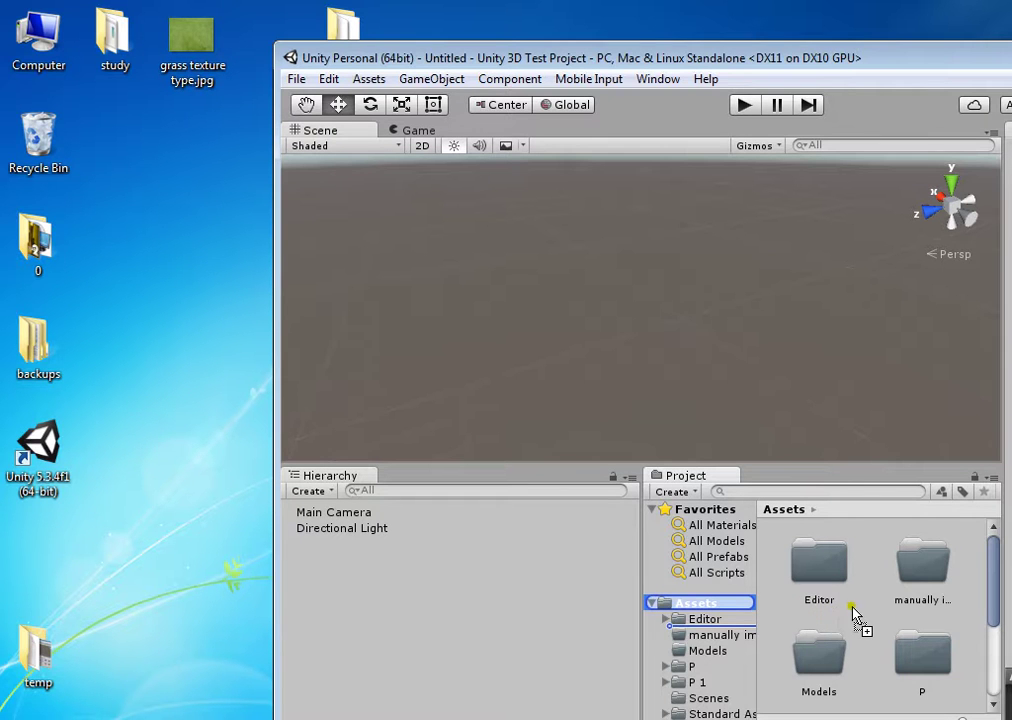
mouse_move(843, 643)
left_mouse_down()
mouse_move(222, 258)
mouse_move(192, 50)
left_mouse_up()
left_click_drag(360, 57, 336, 31)
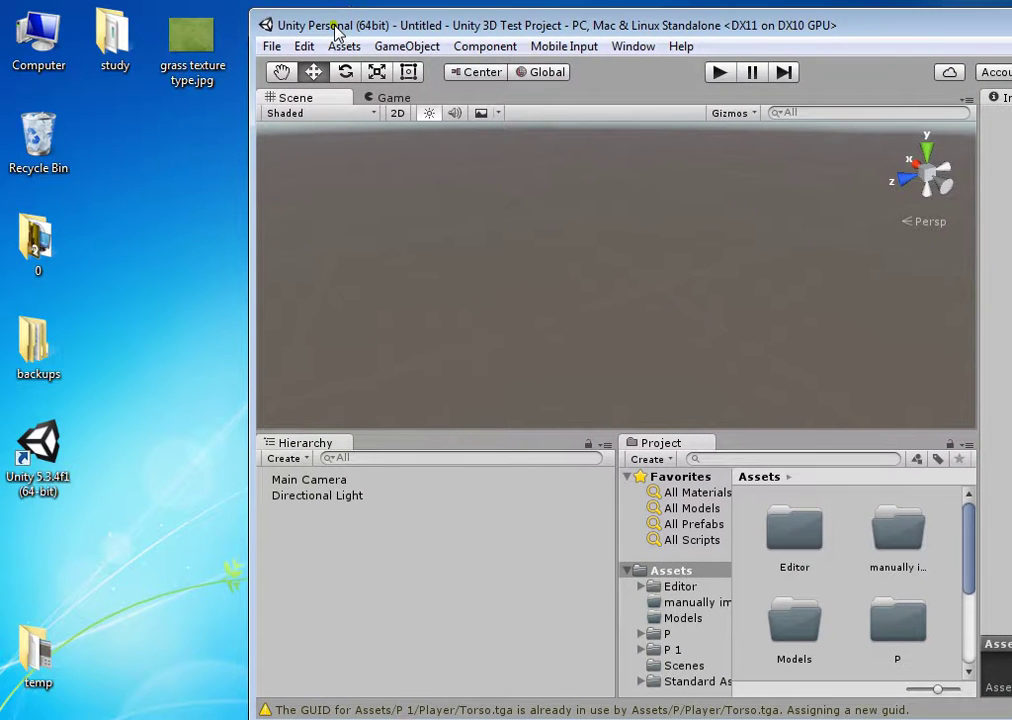
Create an Assets/textures folder and import 'grass texture type.jpg' into it
right_click(684, 574)
mouse_move(760, 203)
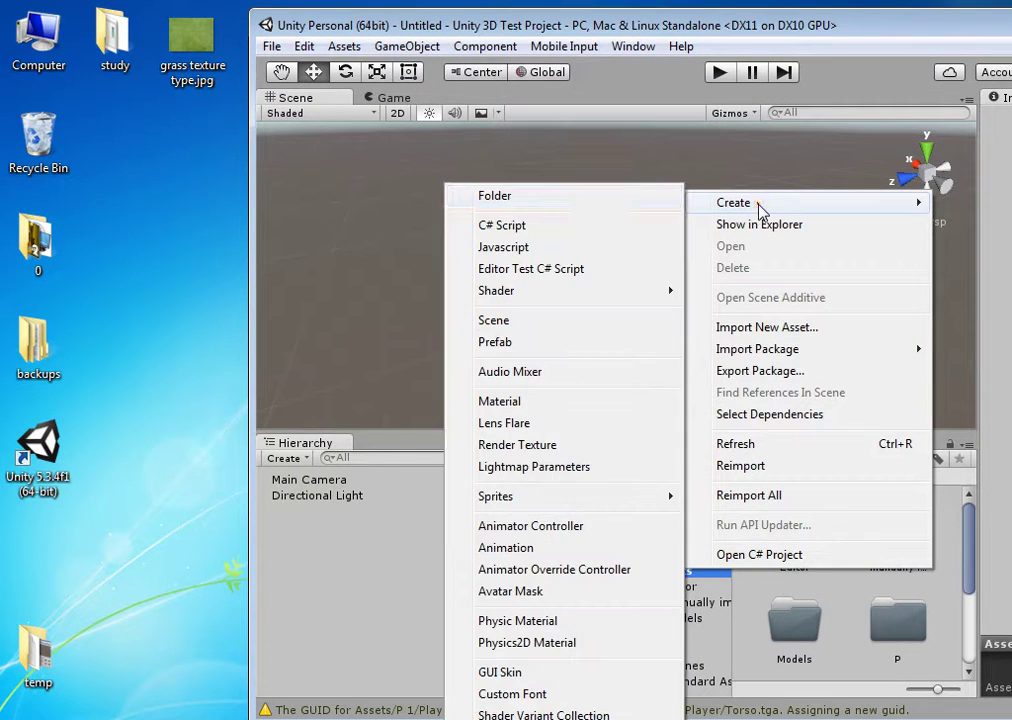
left_click(574, 204)
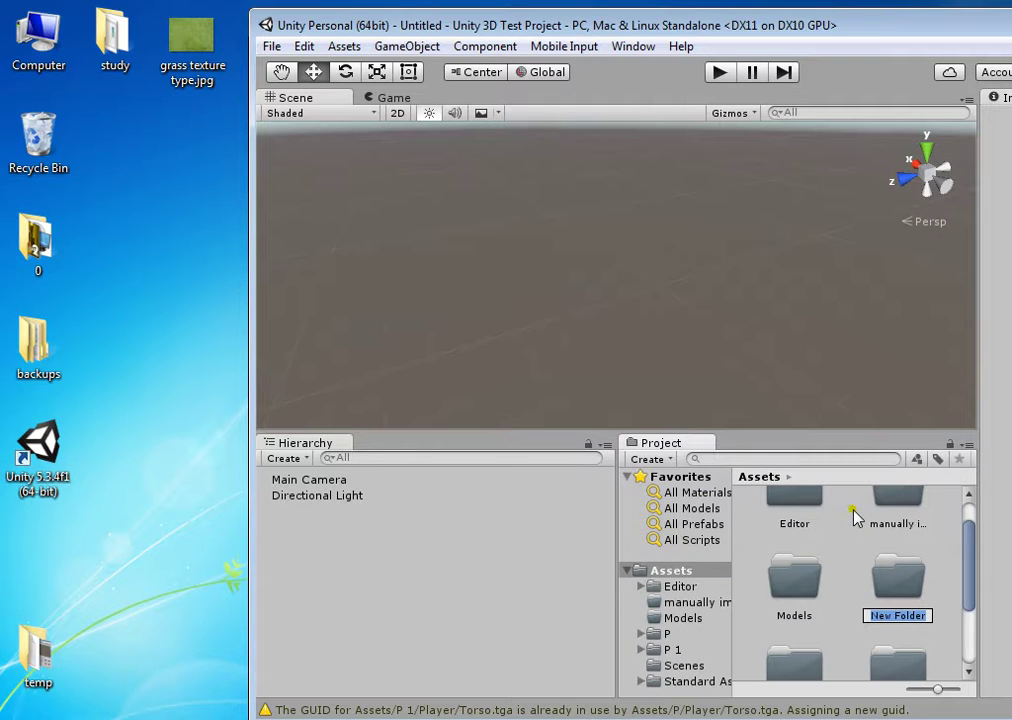
type("textures")
key("Return")
double_click(935, 637)
left_click_drag(192, 40, 826, 578)
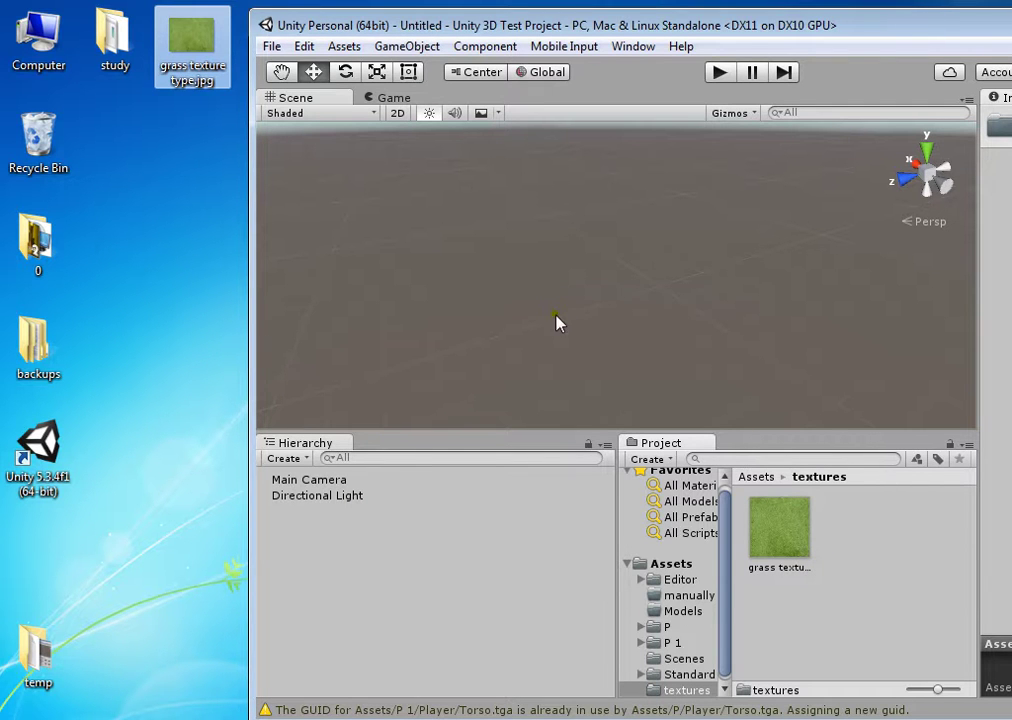
Add a Cube and drop the 'grass texture type' image onto it, creating its material
mouse_move(575, 265)
right_mouse_down()
mouse_move(621, 280)
mouse_move(556, 271)
mouse_move(483, 283)
right_mouse_up()
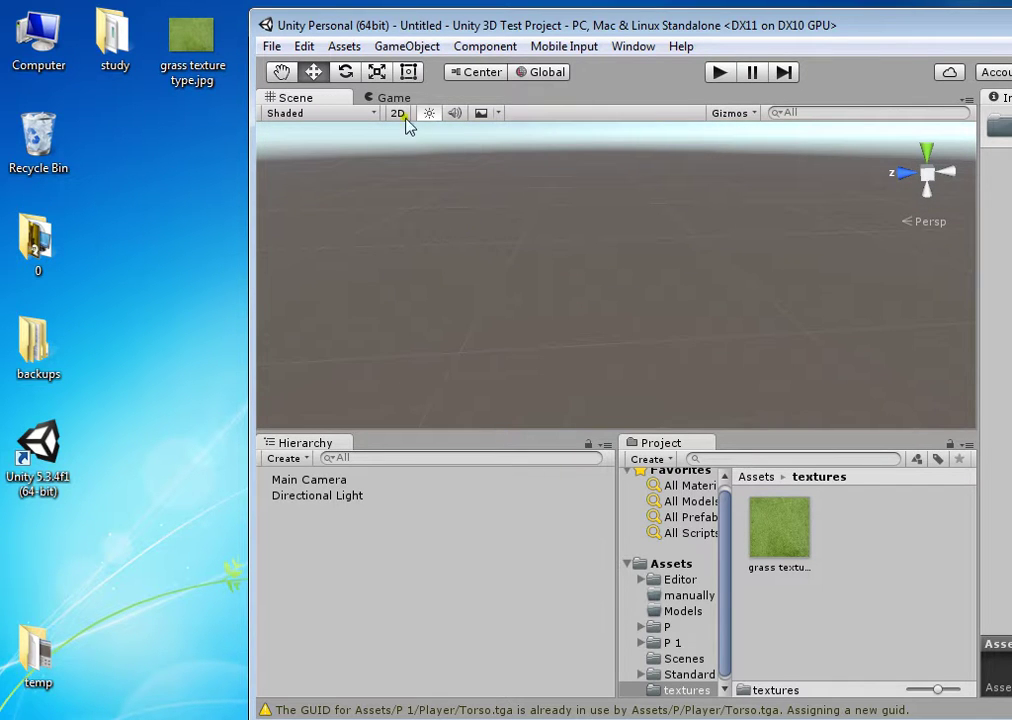
left_click(407, 46)
mouse_move(428, 112)
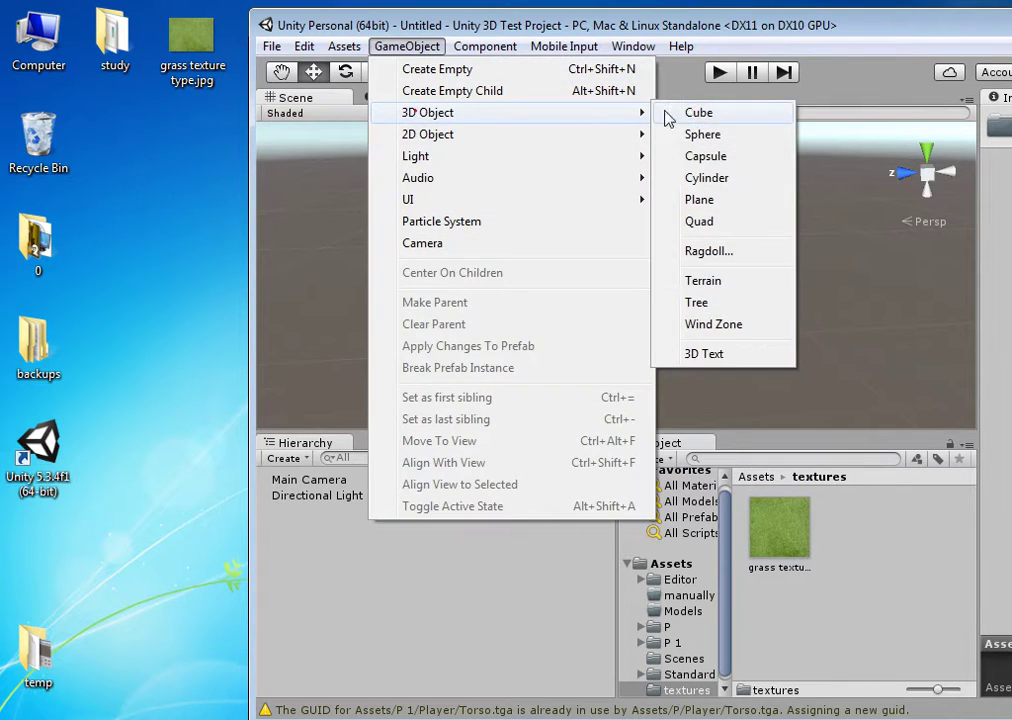
left_click(697, 115)
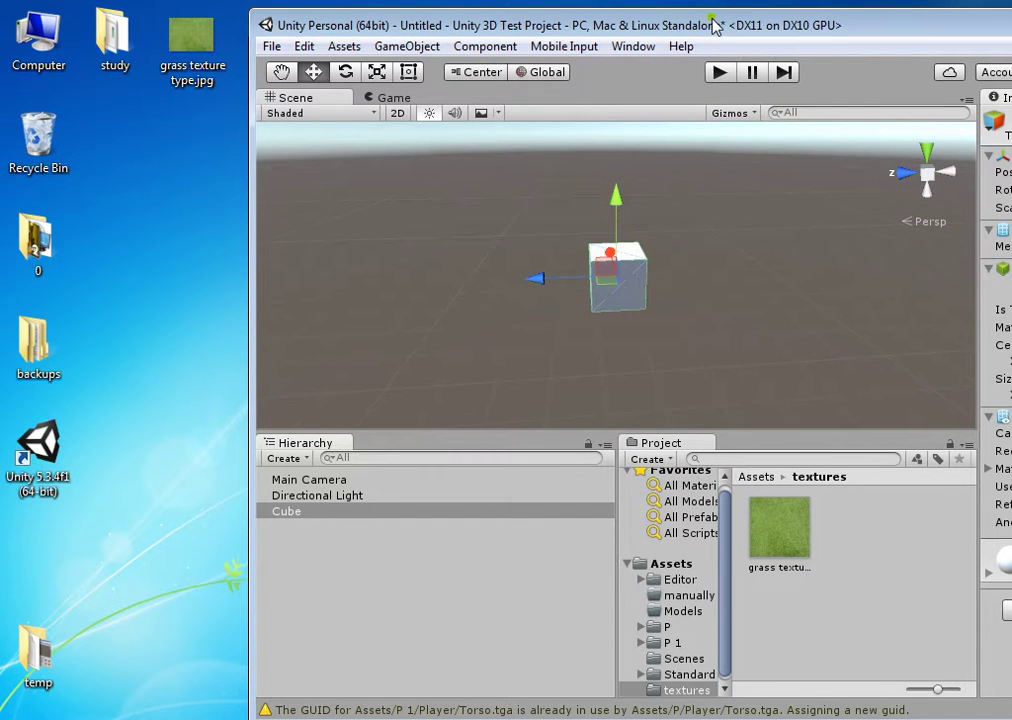
left_click_drag(714, 25, 461, 32)
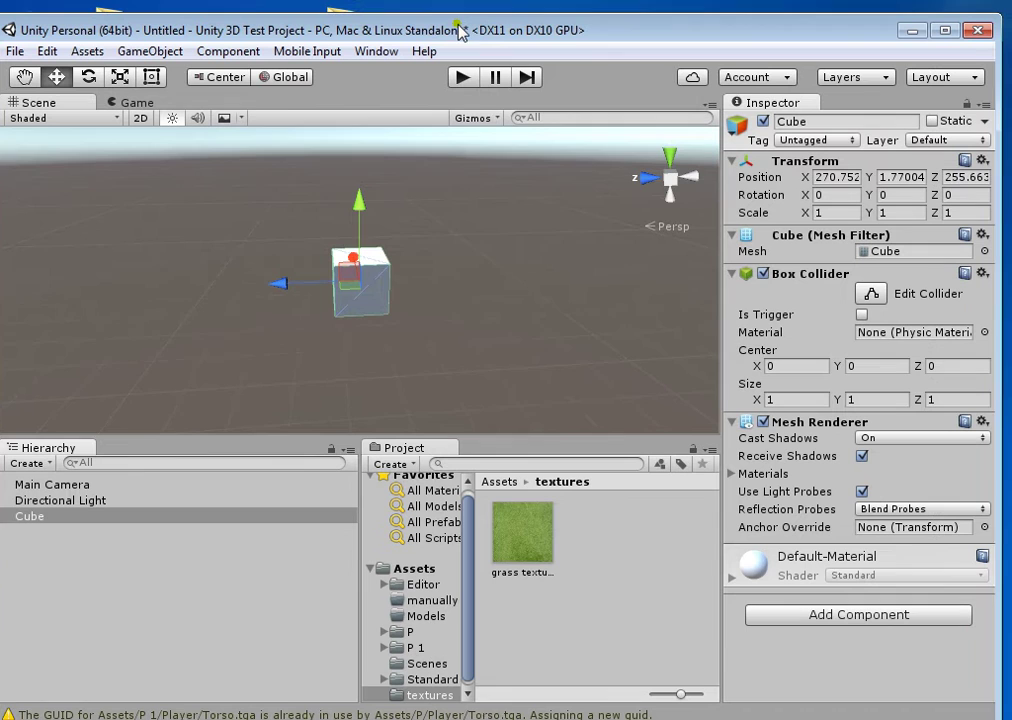
left_click_drag(510, 533, 375, 292)
mouse_move(416, 327)
right_mouse_down()
mouse_move(425, 245)
mouse_move(473, 680)
mouse_move(413, 666)
mouse_move(95, 687)
mouse_move(533, 675)
mouse_move(210, 648)
mouse_move(147, 666)
mouse_move(56, 648)
mouse_move(70, 640)
right_mouse_up()
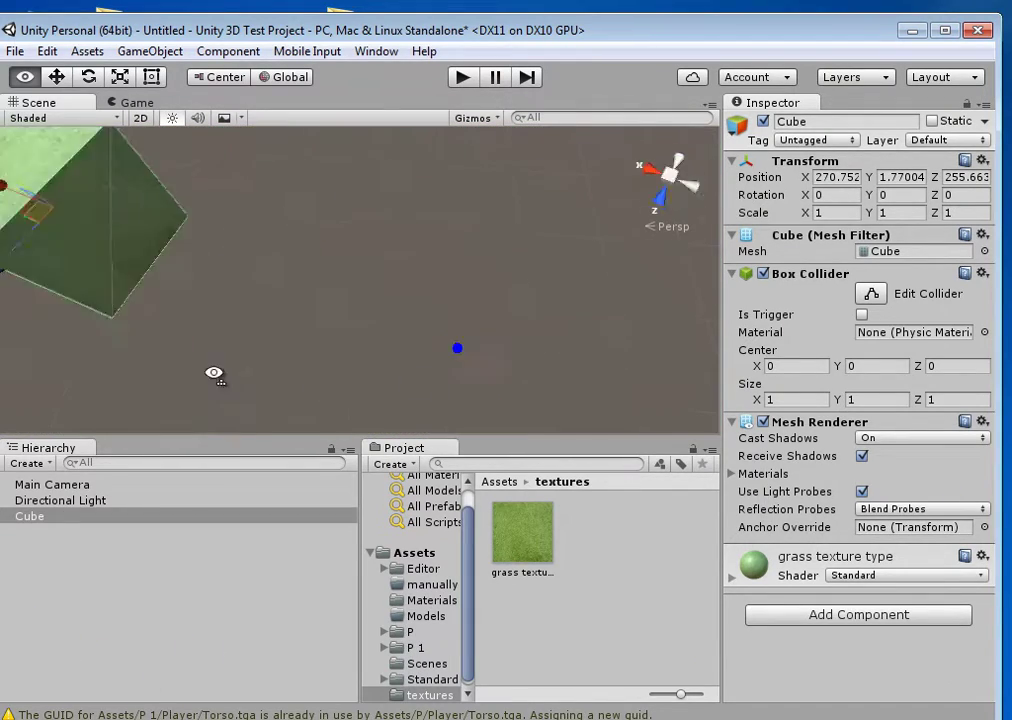